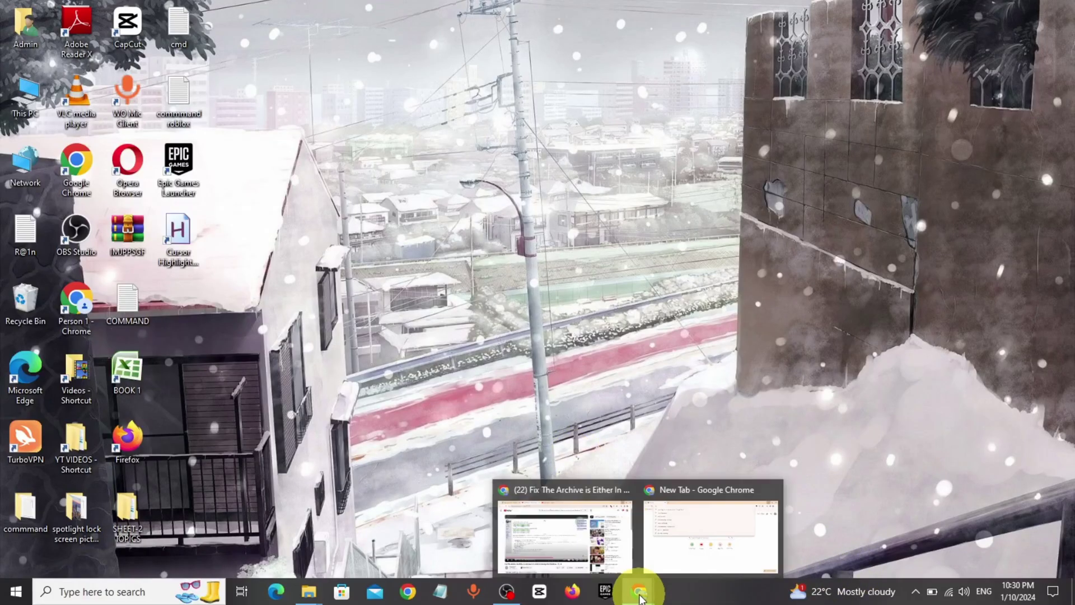
Search for 7zip and open the official 7-Zip site, highlighting its 64-bit x64 download entry
left_click(709, 535)
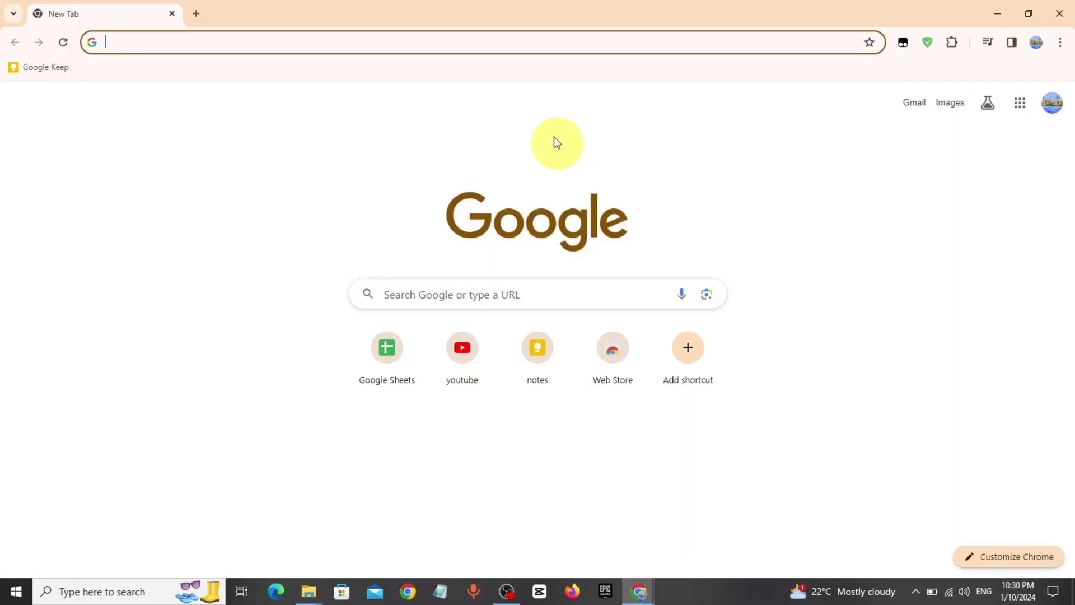
left_click(556, 37)
type("7zip")
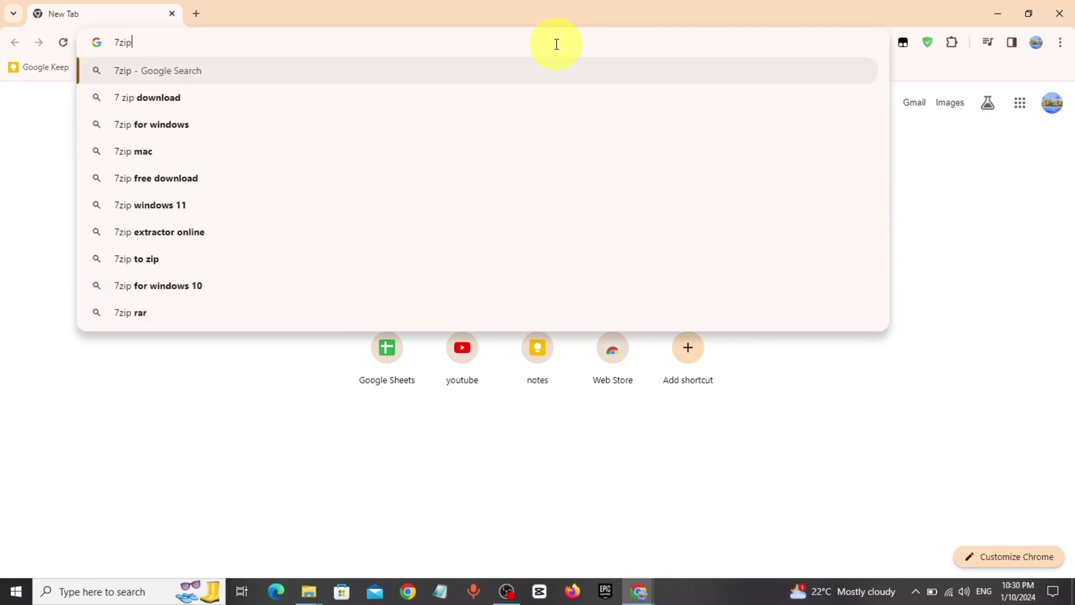
key("Return")
left_click(158, 243)
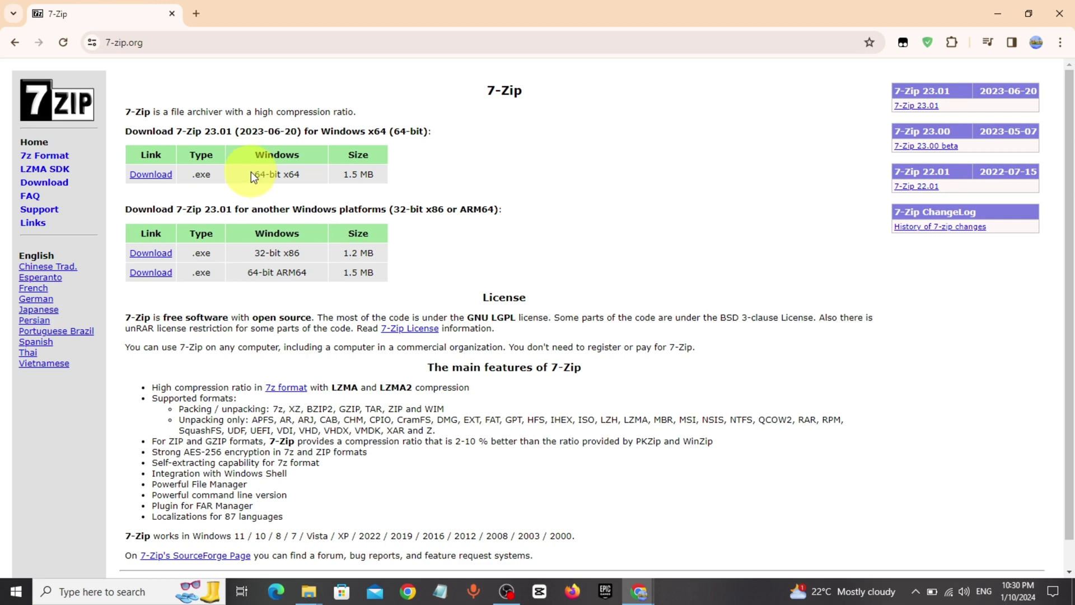
left_click_drag(254, 173, 301, 176)
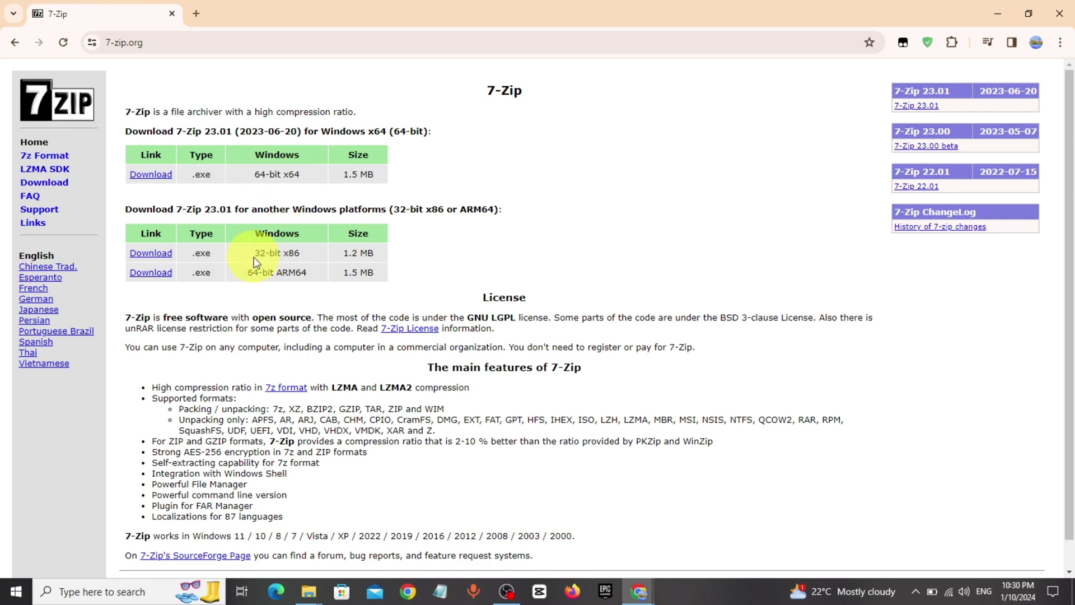
left_click(427, 393)
left_click(15, 591)
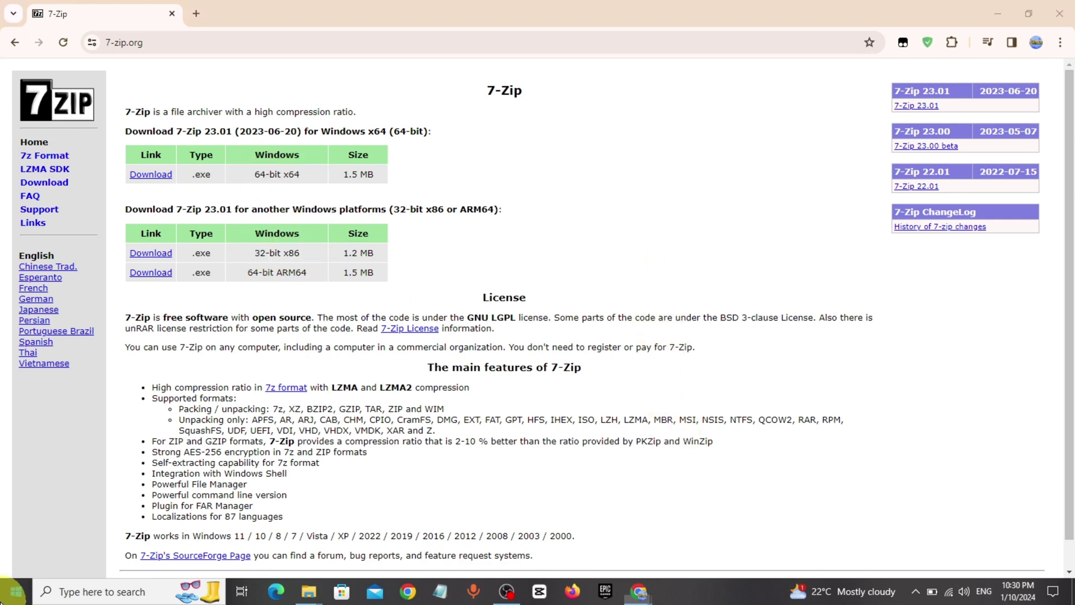
left_click(15, 590)
left_click(22, 533)
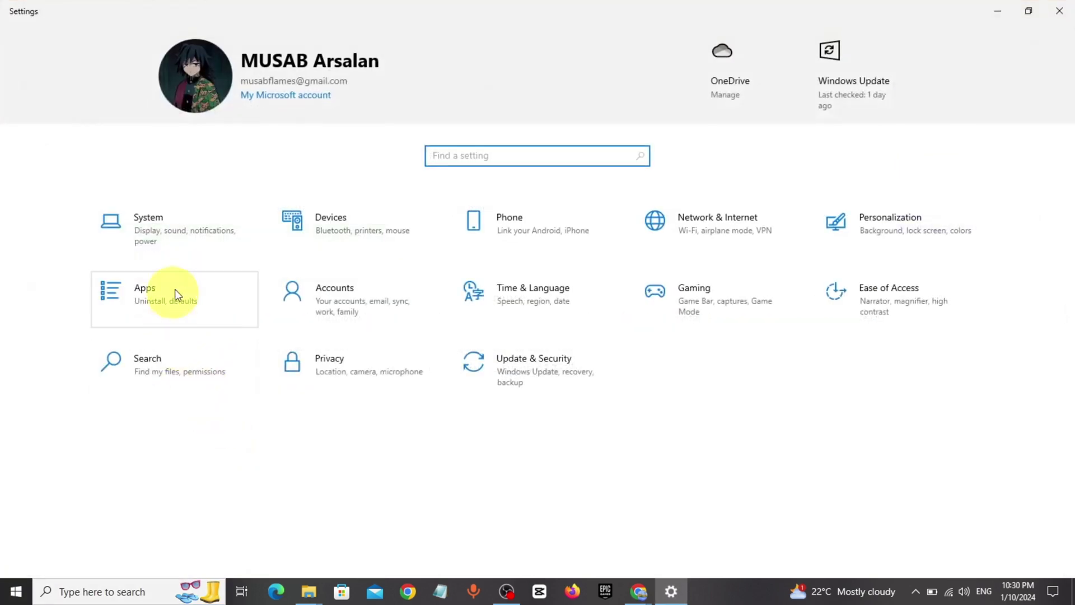
left_click(193, 242)
scroll(150, 363, "down", 5)
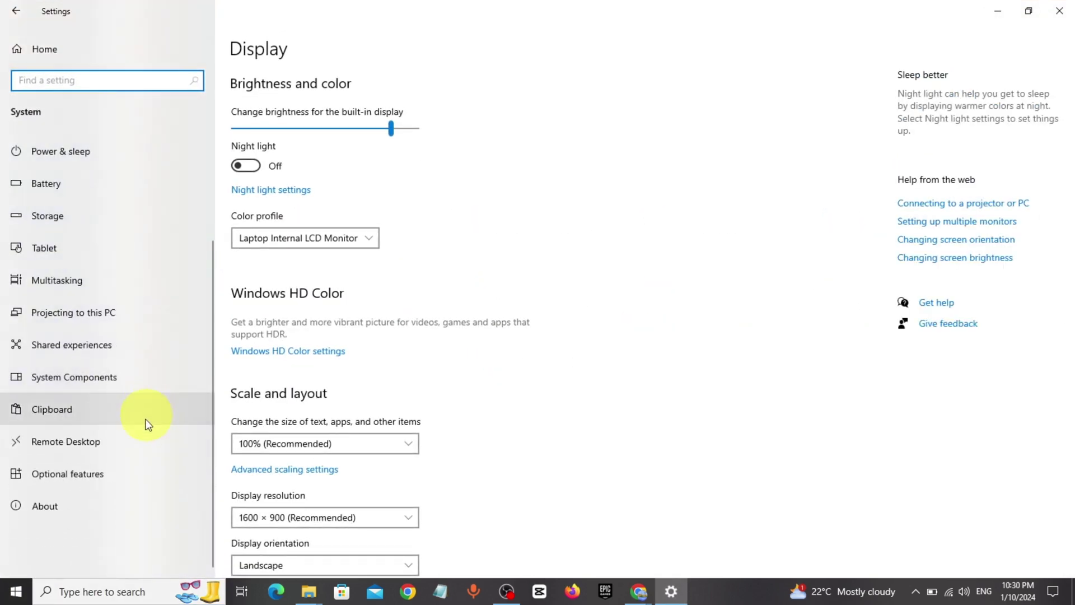
left_click(90, 506)
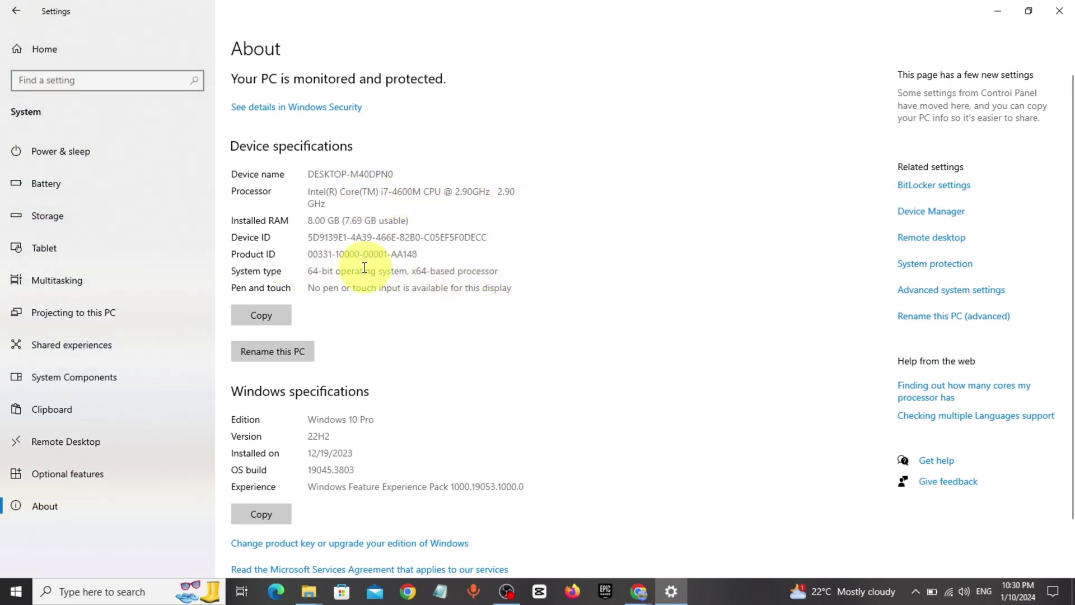
left_click(1059, 11)
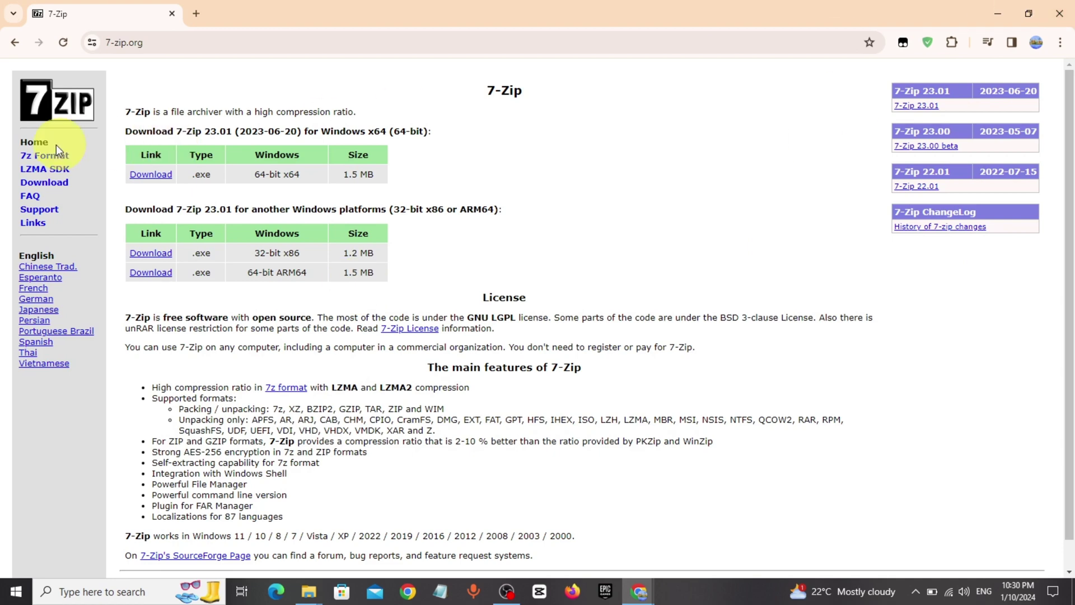
Download the 64-bit x64 7-Zip 23.01 installer and run 7z2301-x64.exe from downloads
left_click(149, 174)
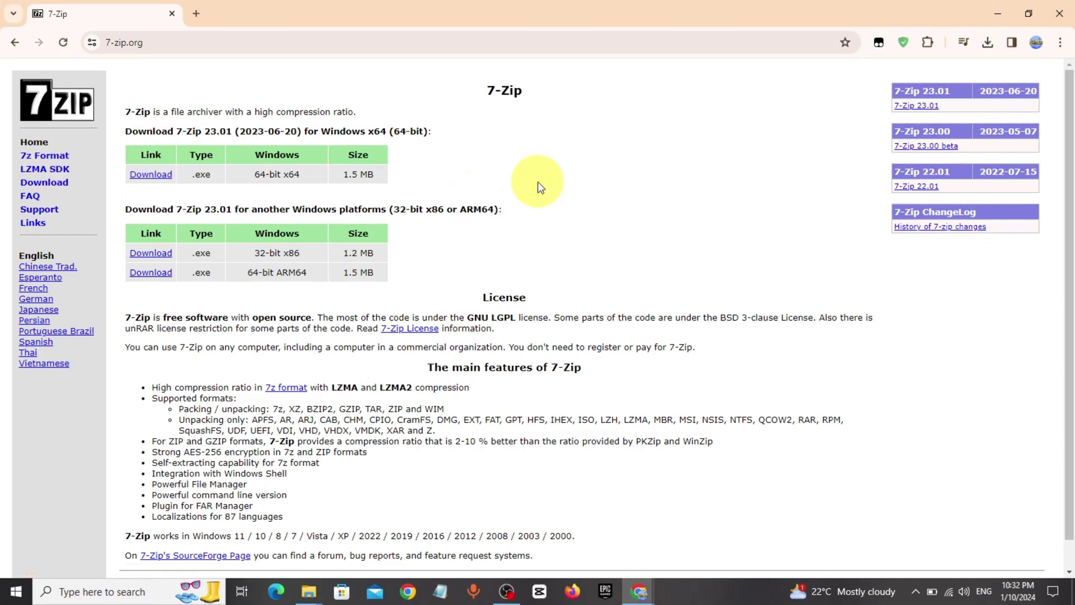
left_click(987, 43)
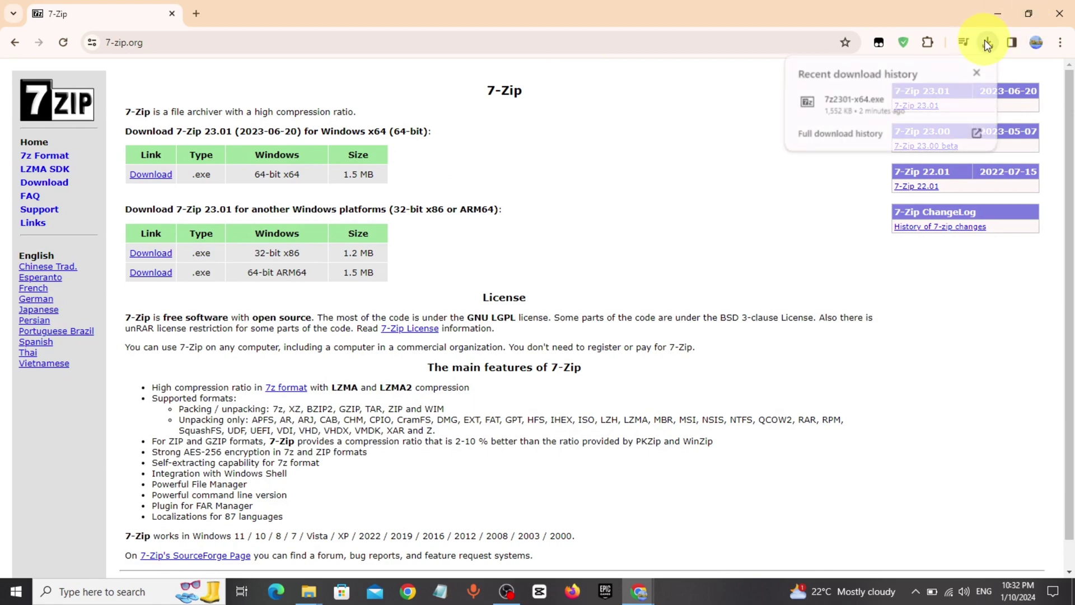
left_click(881, 107)
left_click(997, 14)
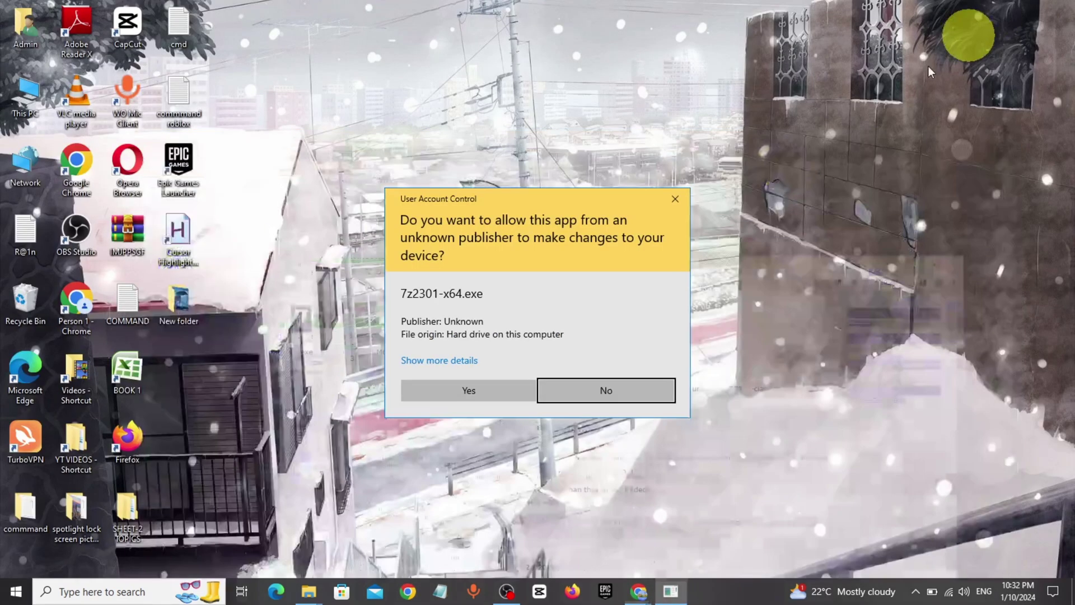
Approve the UAC prompt and install 7-Zip into the default Program Files folder
left_click(463, 398)
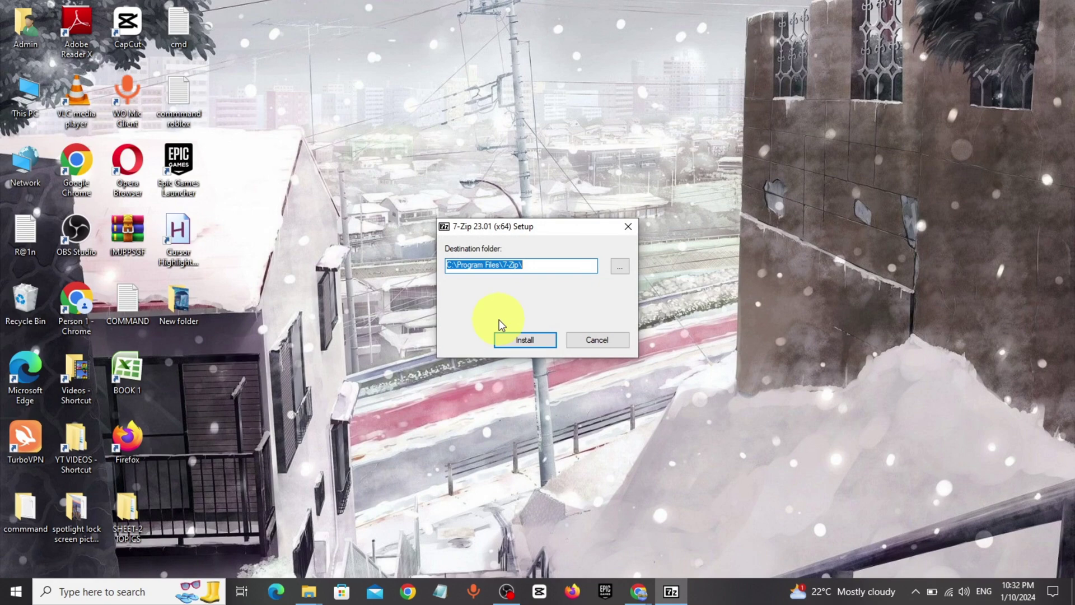
left_click(614, 264)
left_click(634, 190)
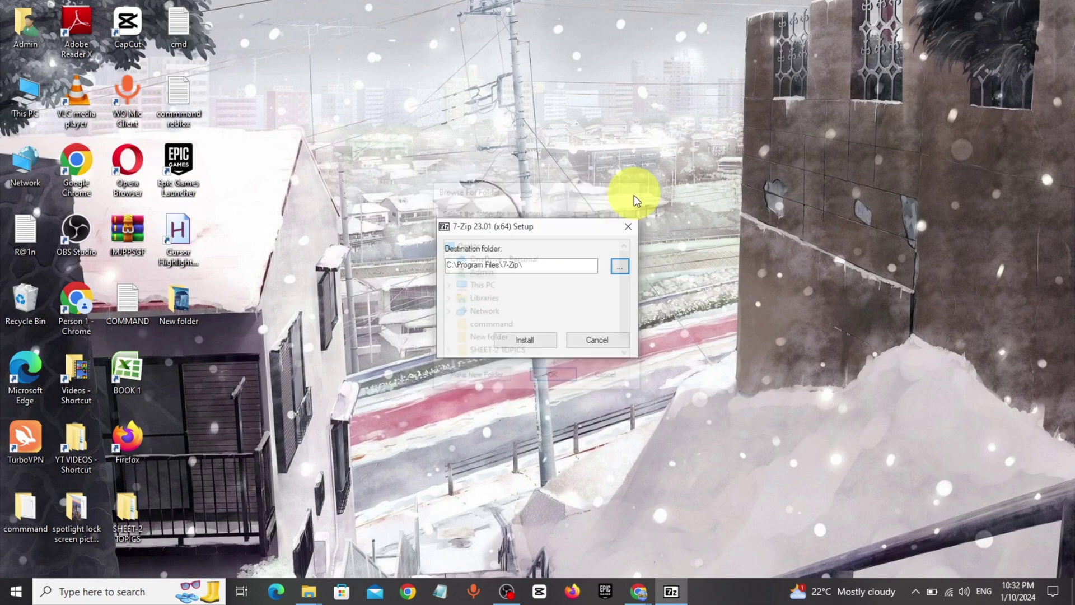
left_click(524, 339)
Close Setup, then use 7-Zip's 'Add to "New folder.7z"' on the desktop's New folder
left_click(519, 341)
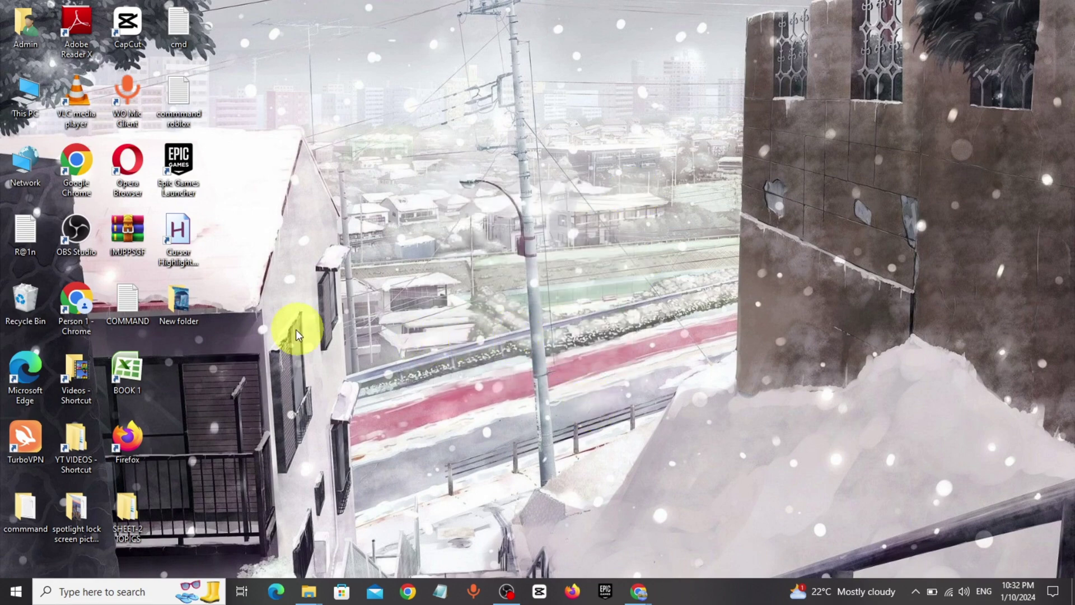
right_click(178, 307)
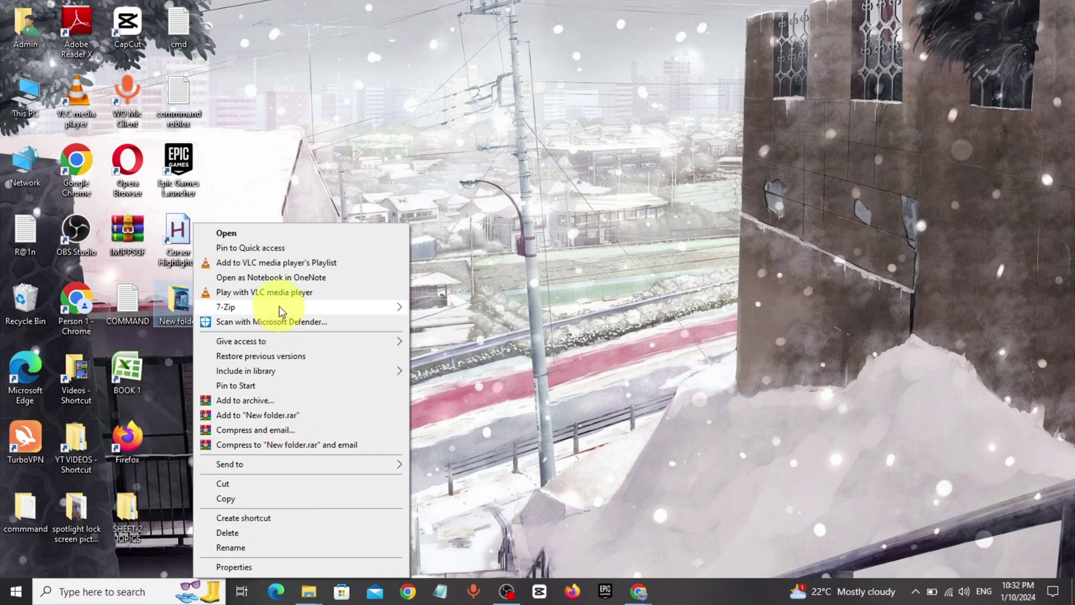
mouse_move(252, 306)
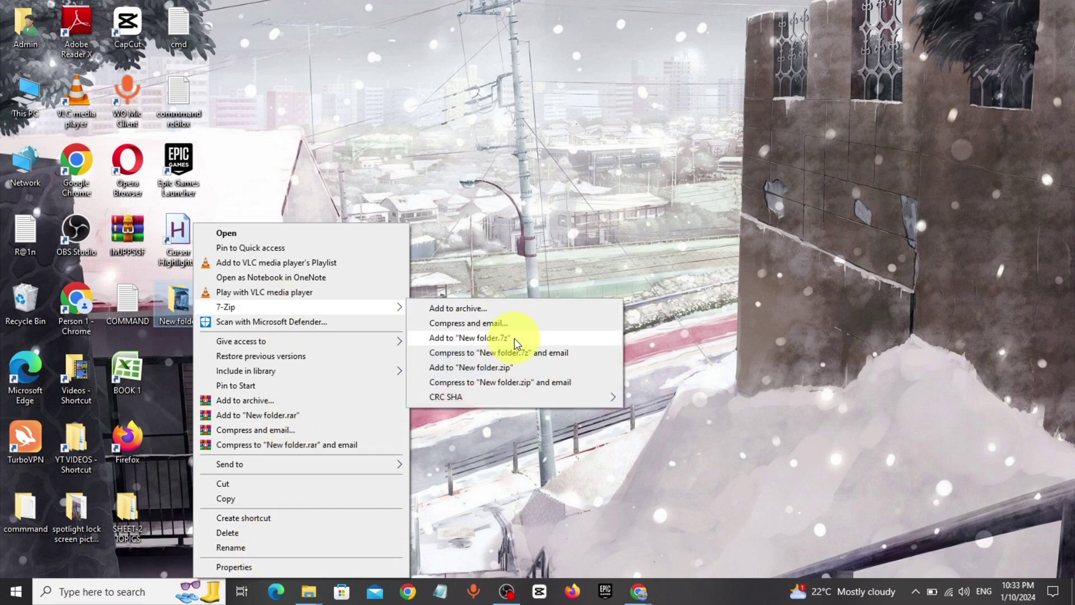
left_click(514, 338)
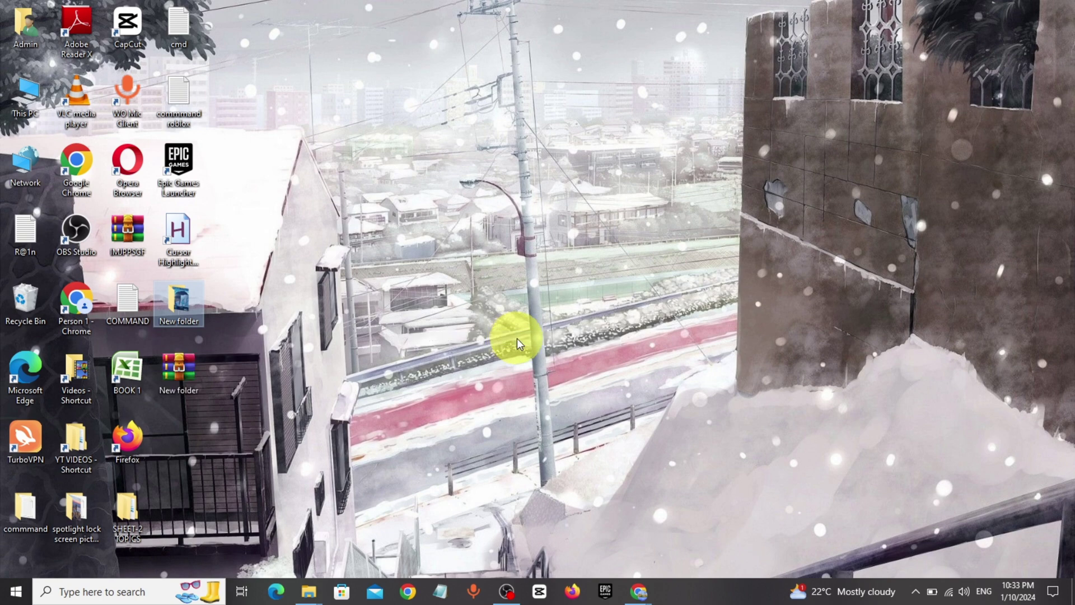